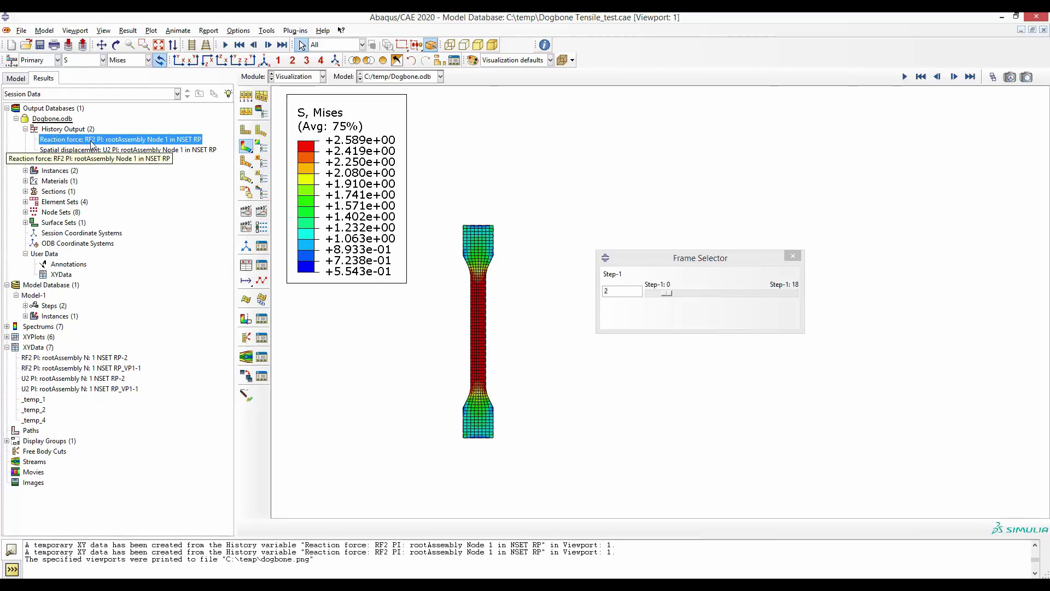
Plot the reaction force RF2 history output of the RP node set from Dogbone.odb
double_click(165, 140)
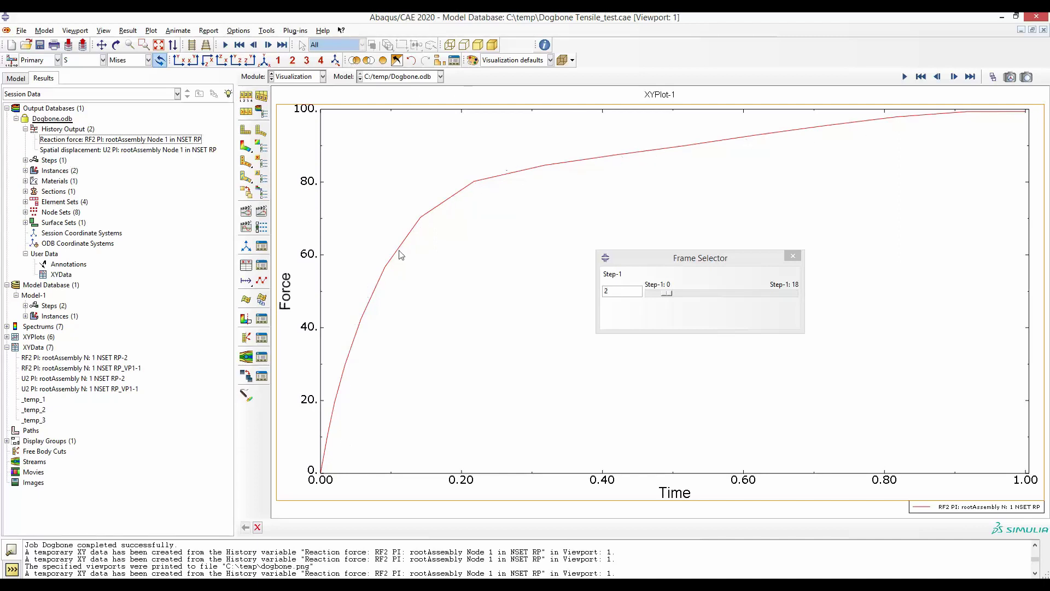
click(14, 79)
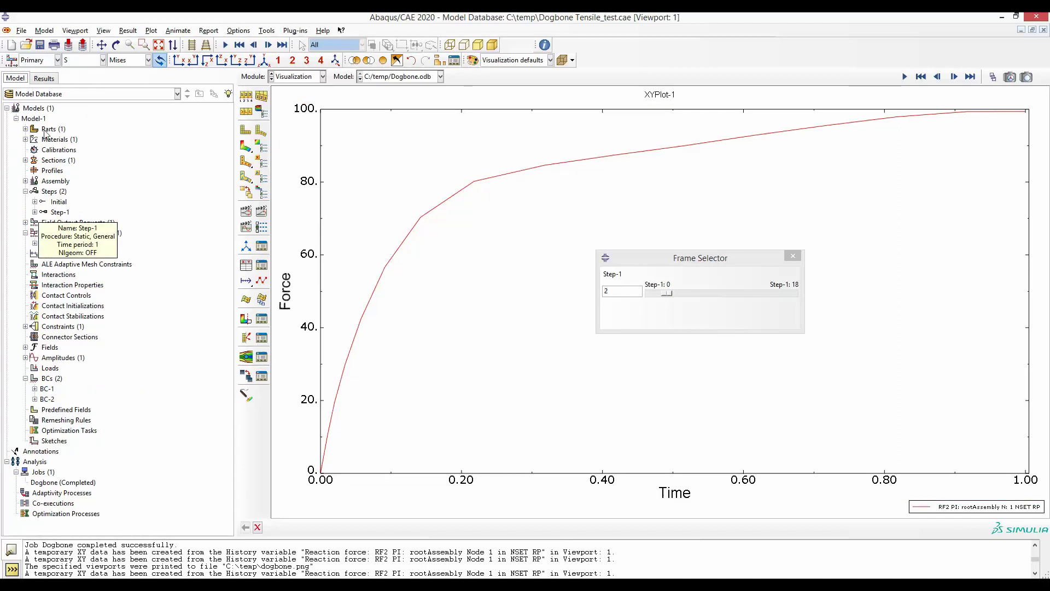
click(44, 78)
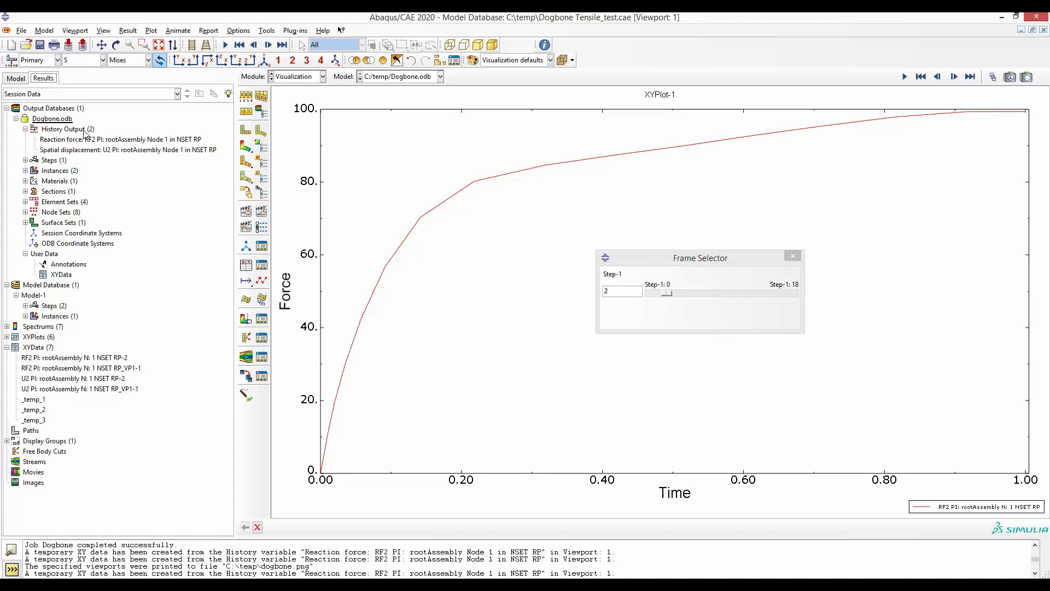
Review the domain, frequency and output variables of history output request H-Output-1, leaving it unedited
click(16, 79)
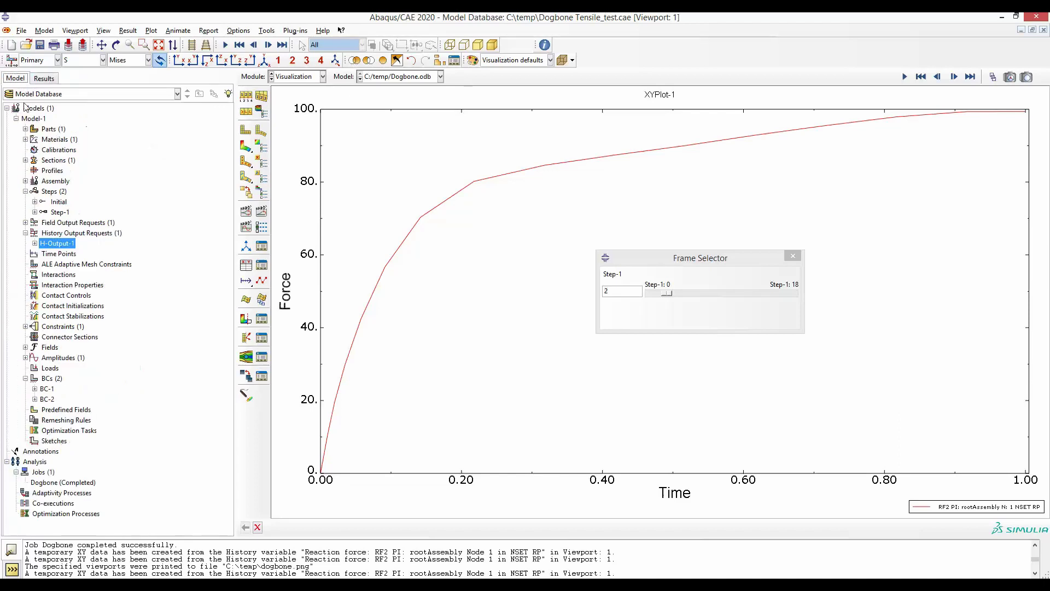
double_click(55, 243)
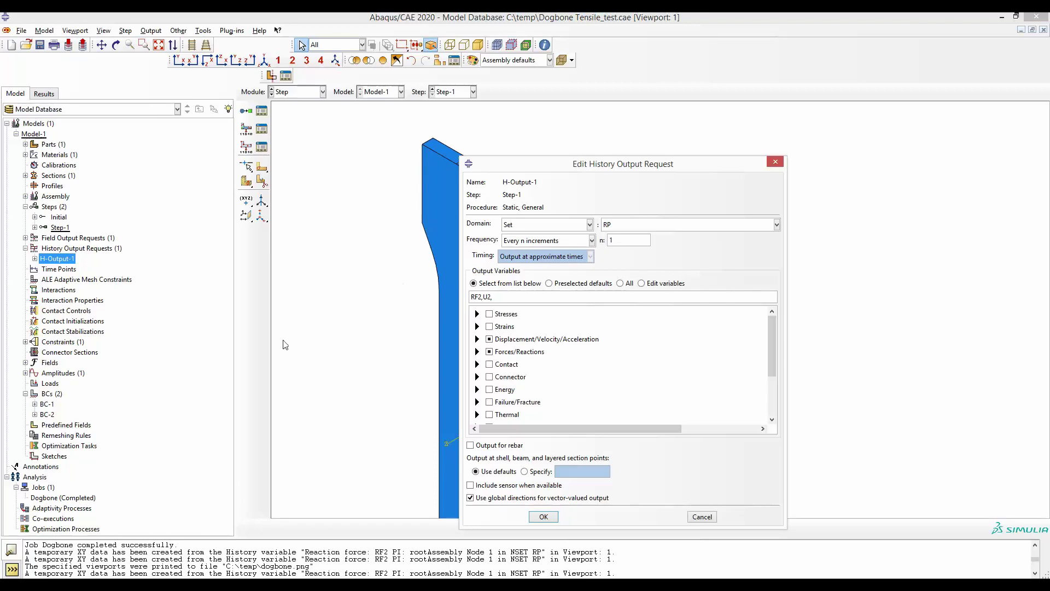
click(45, 94)
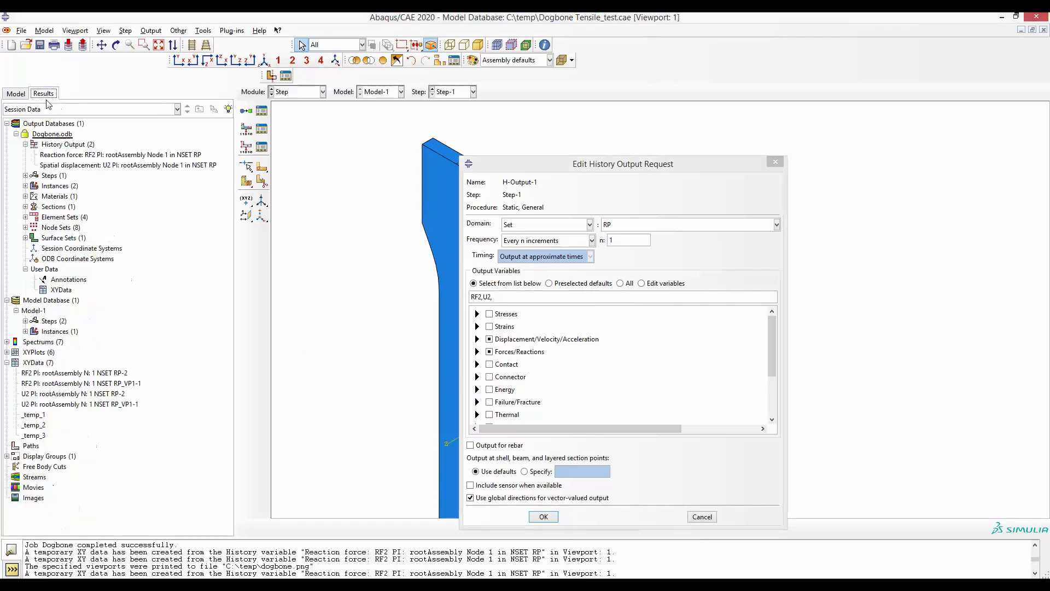
click(16, 94)
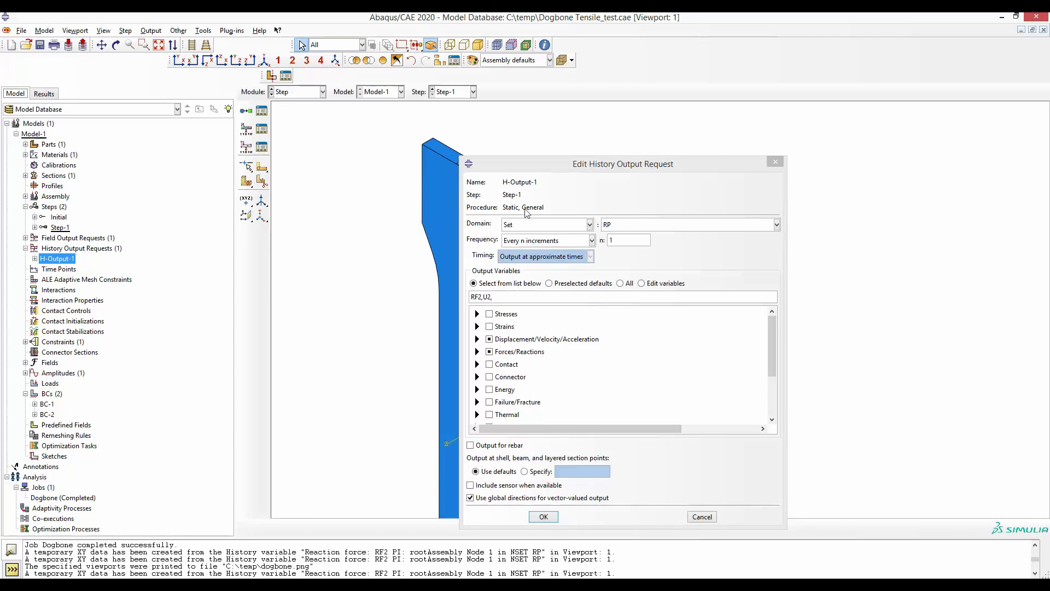
click(695, 518)
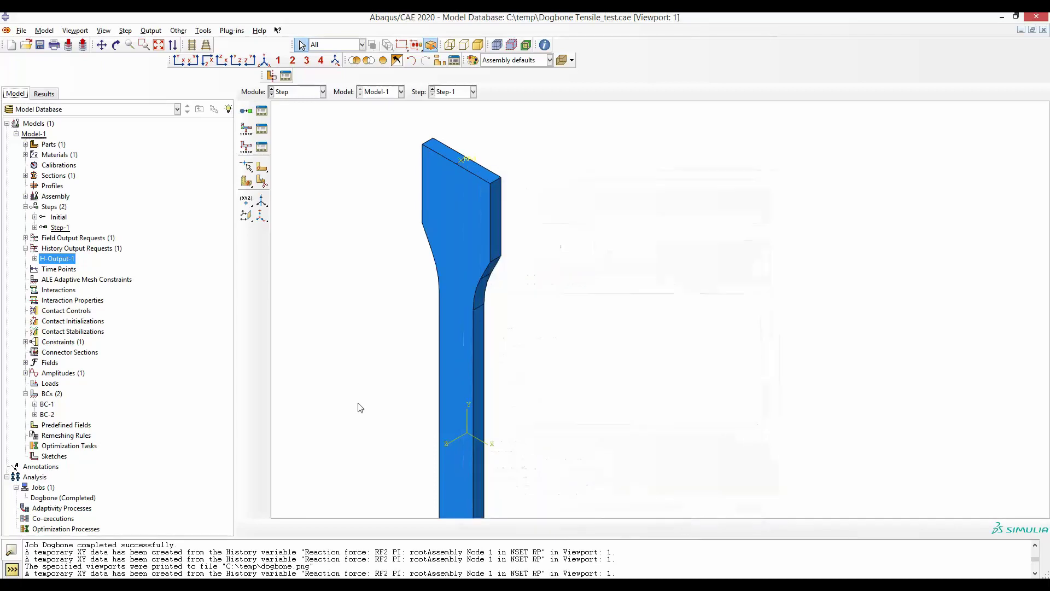
Open Step-1 for editing and set its maximum increment size to 0.01
double_click(58, 227)
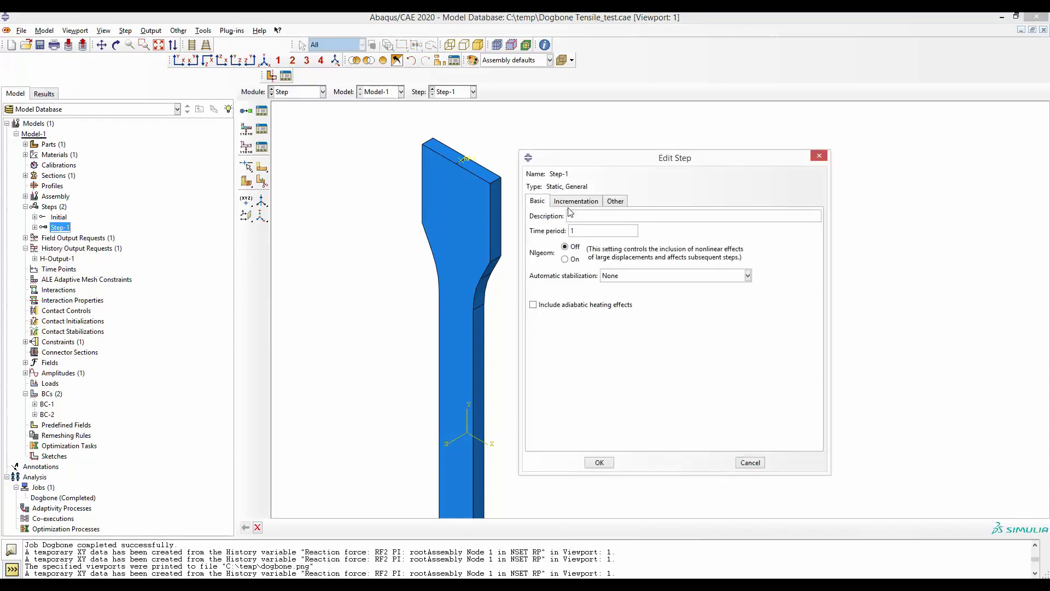
click(581, 204)
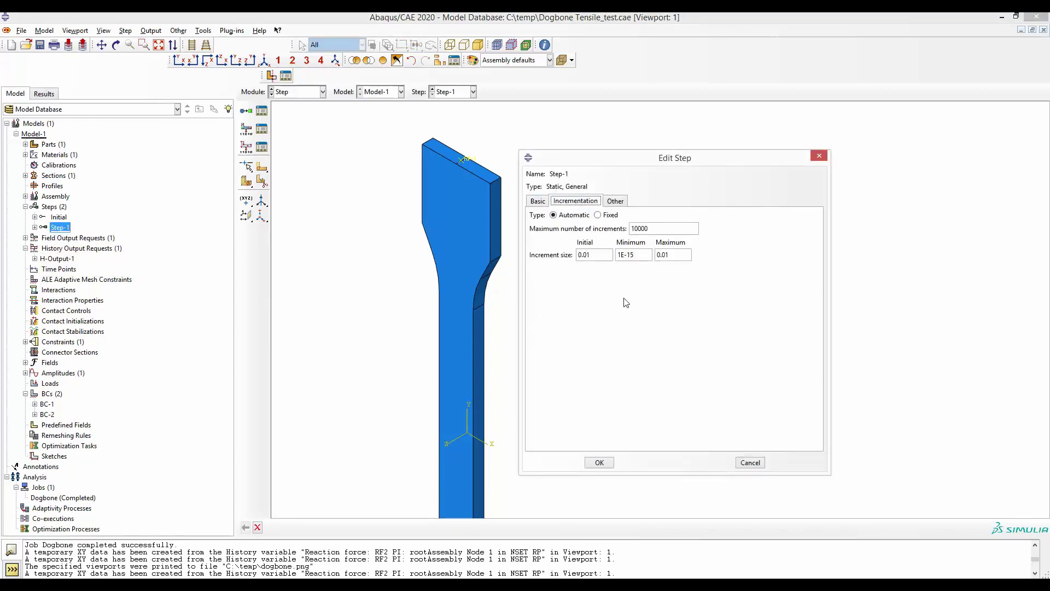
double_click(667, 255)
text(0)
Compare Step-1's time period with its initial, minimum and maximum increment sizes
click(538, 202)
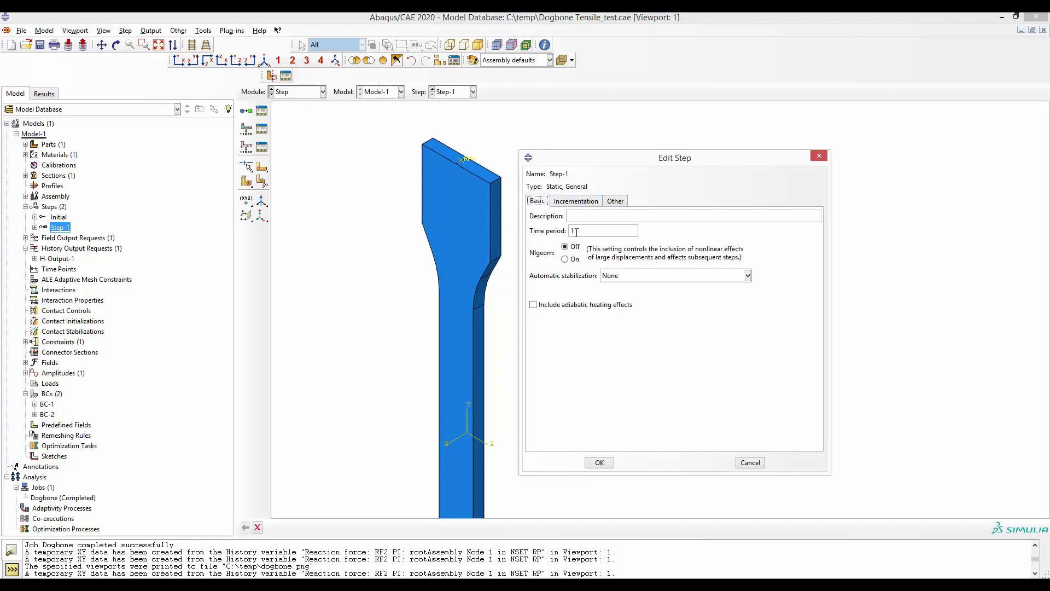
click(579, 203)
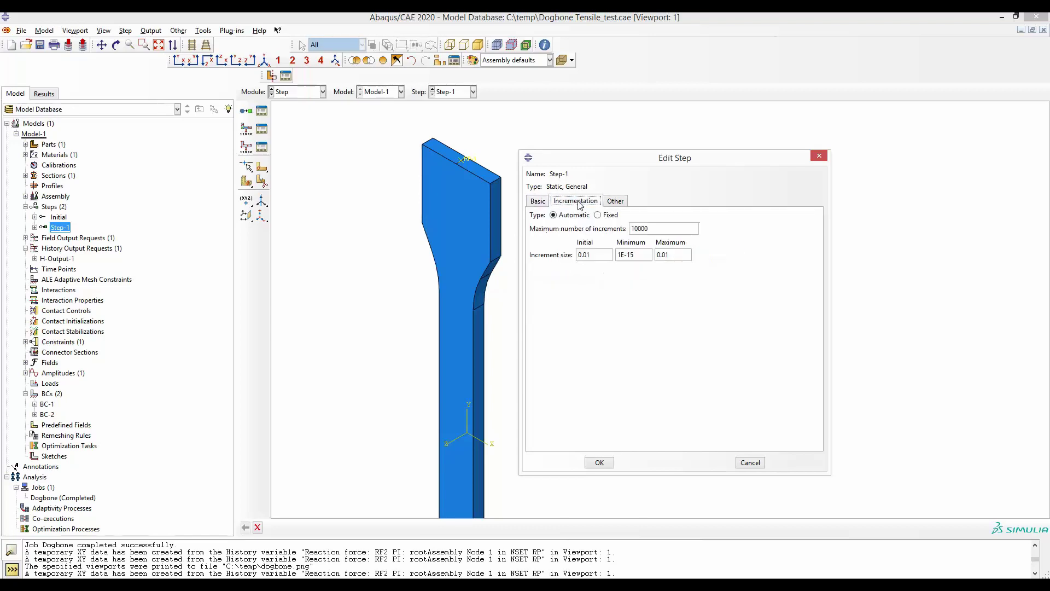
click(666, 255)
click(542, 202)
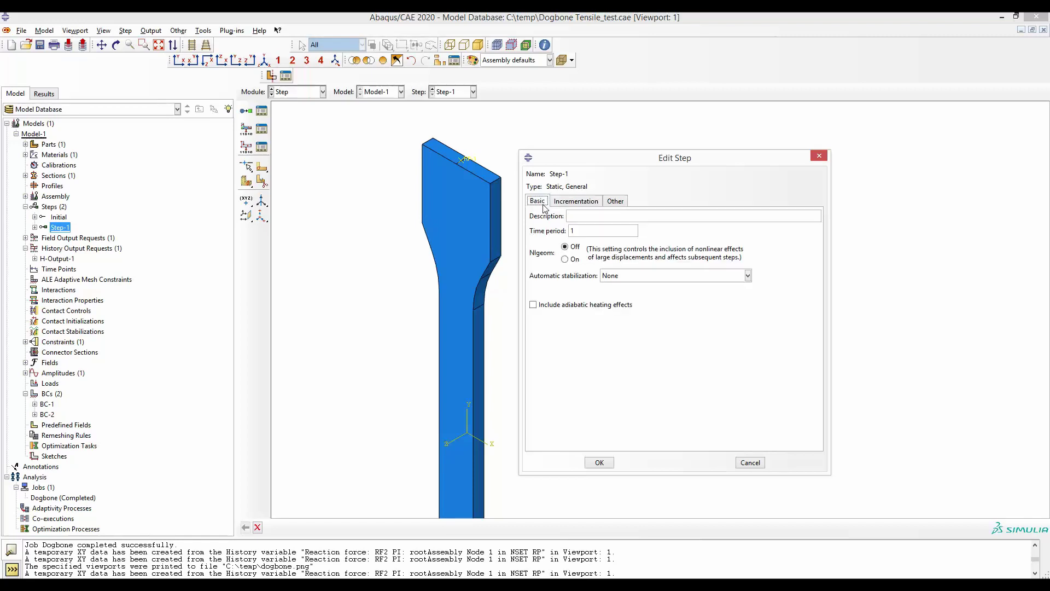
click(579, 202)
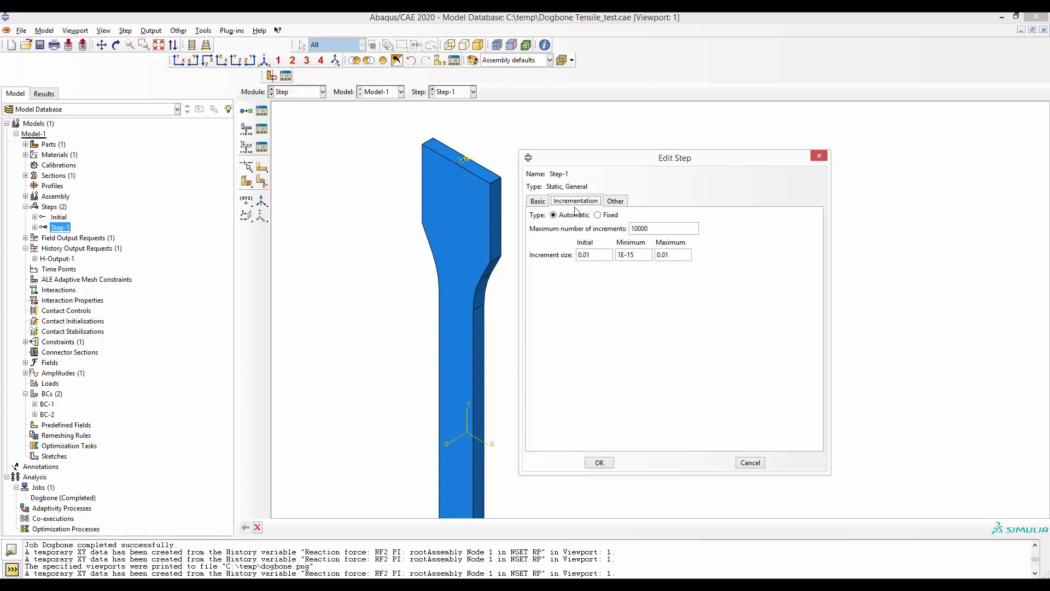
click(537, 201)
double_click(572, 230)
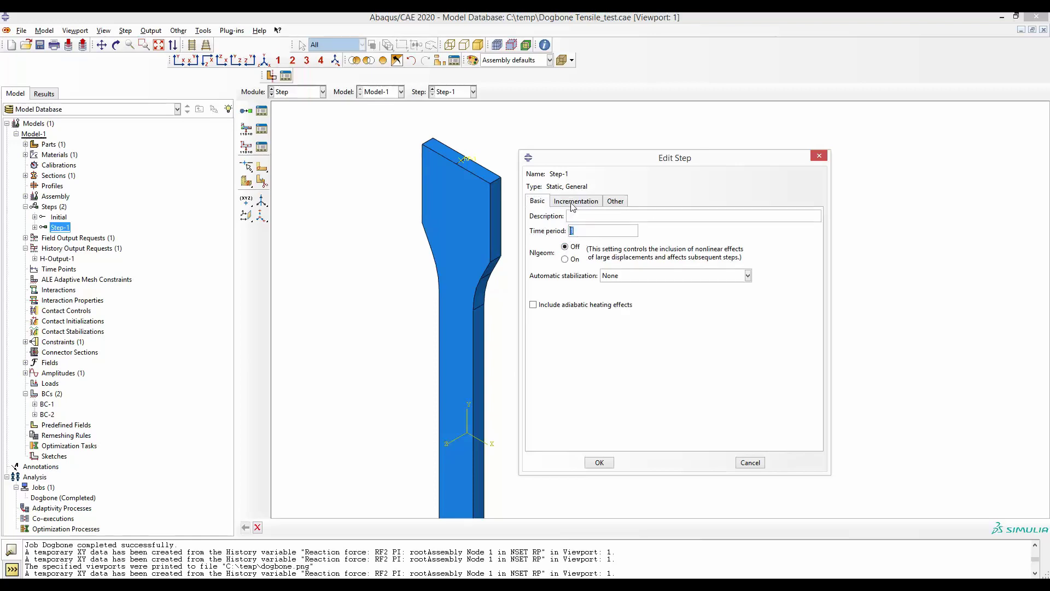
click(573, 204)
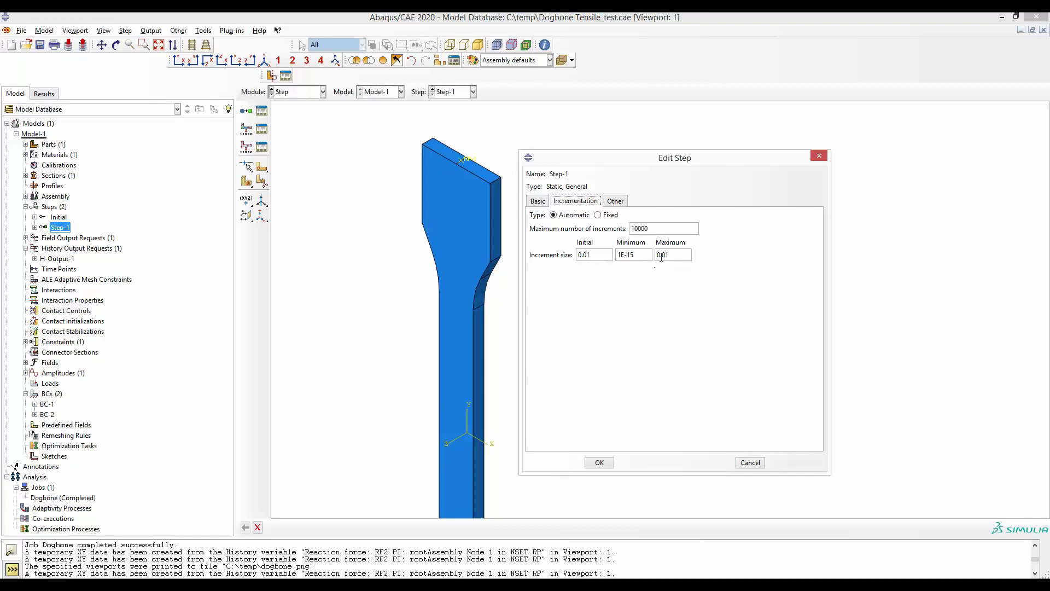
click(674, 253)
double_click(674, 254)
click(674, 254)
key(shift+Left)
drag(674, 254, 652, 257)
Set Step-1's maximum number of increments to 10000 and accept the step edits
click(649, 228)
key(BackSpace)
key(BackSpace)
text(00)
key(BackSpace)
text(0)
drag(648, 228, 630, 229)
click(649, 228)
click(651, 228)
key(Right)
click(599, 463)
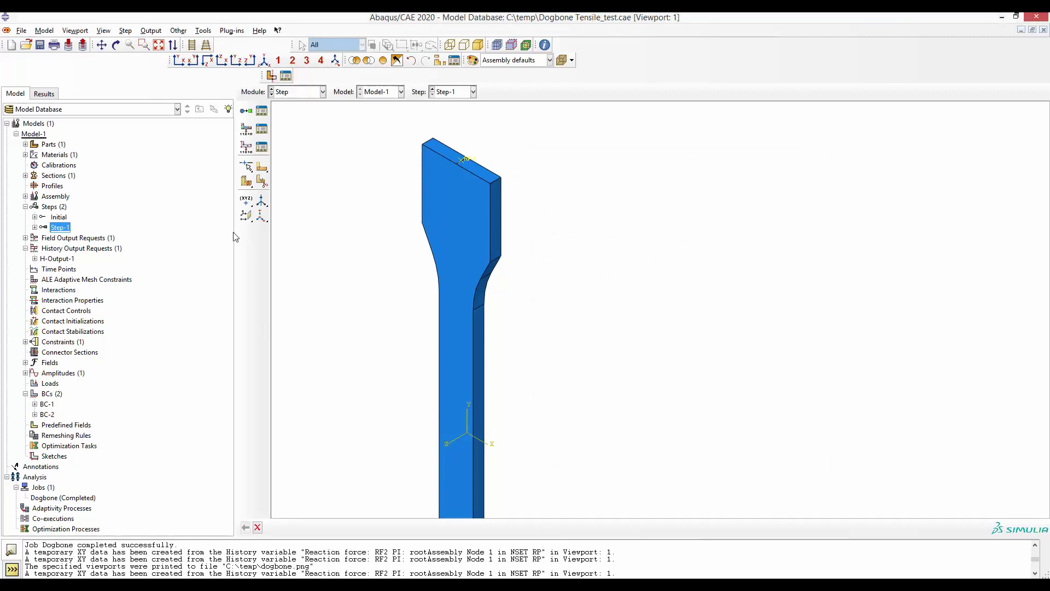
Submit the Dogbone job for analysis and open its results
right_click(62, 503)
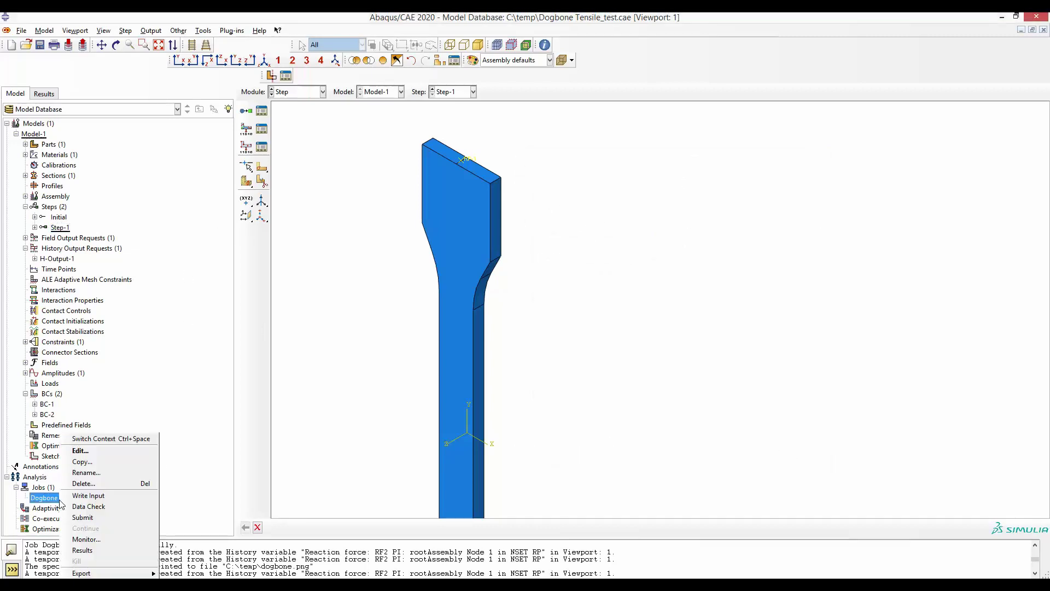
click(82, 517)
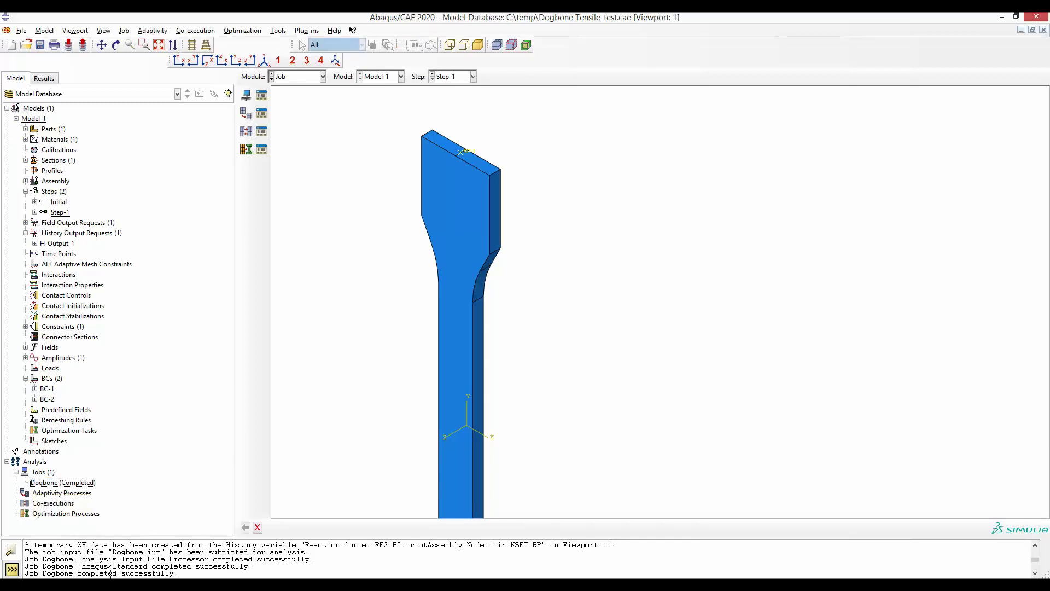
right_click(71, 485)
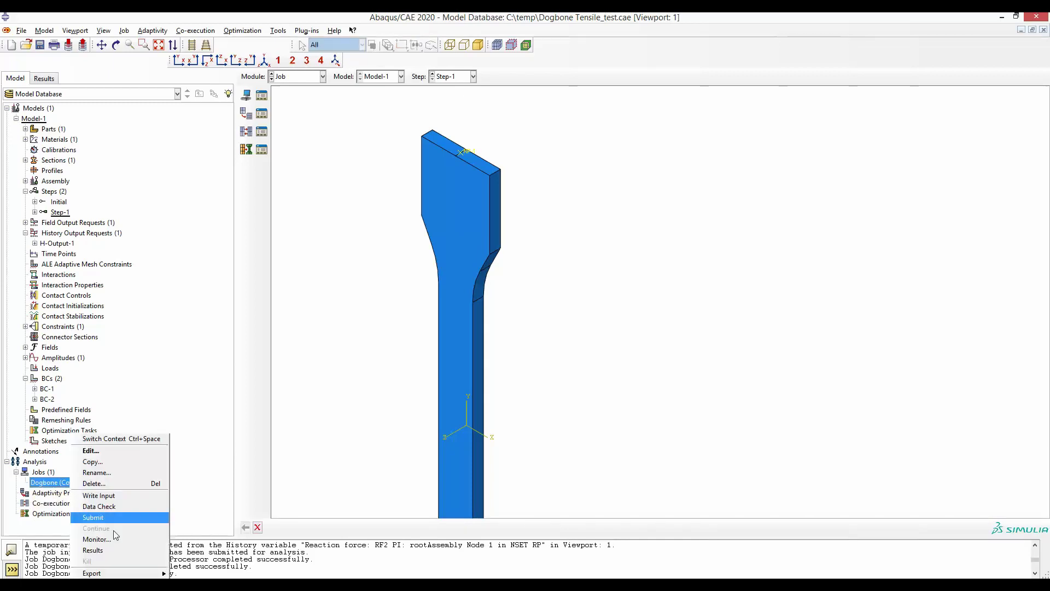
click(131, 549)
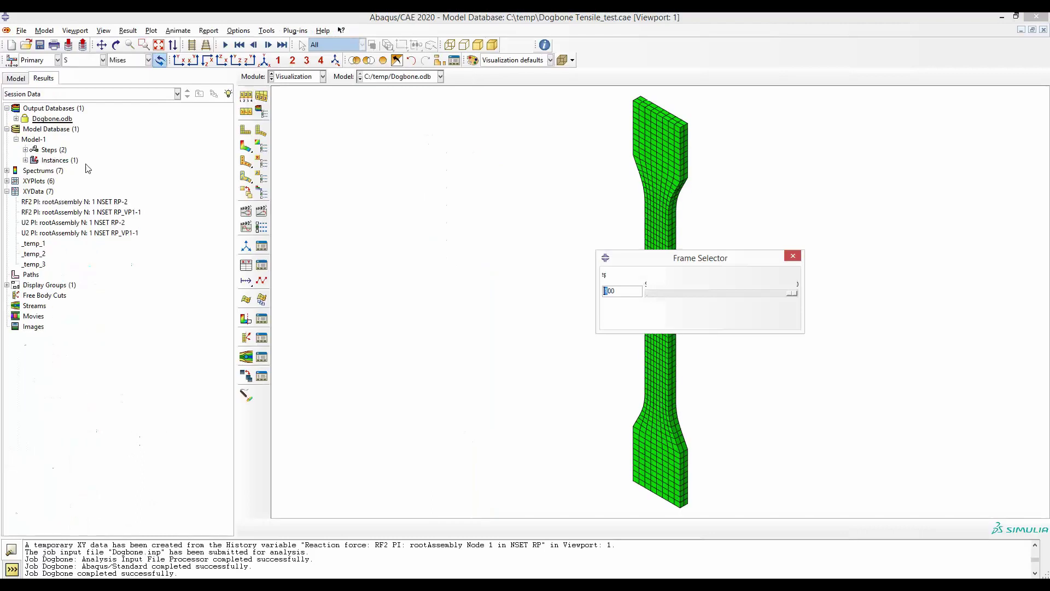
Expand the history output of the rerun Dogbone.odb and plot the RF2 reaction force curve
click(15, 119)
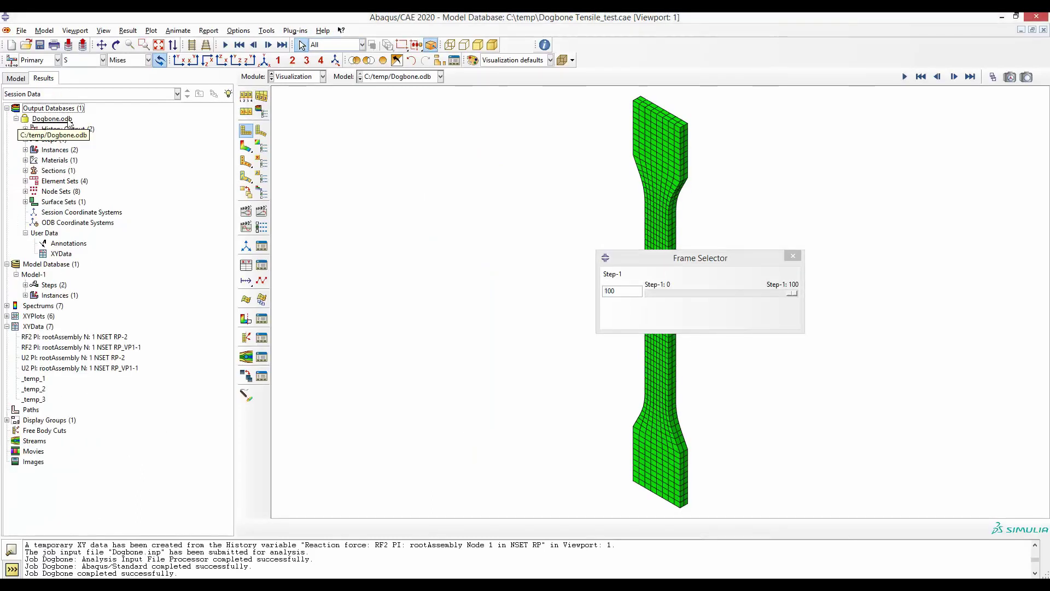
click(25, 129)
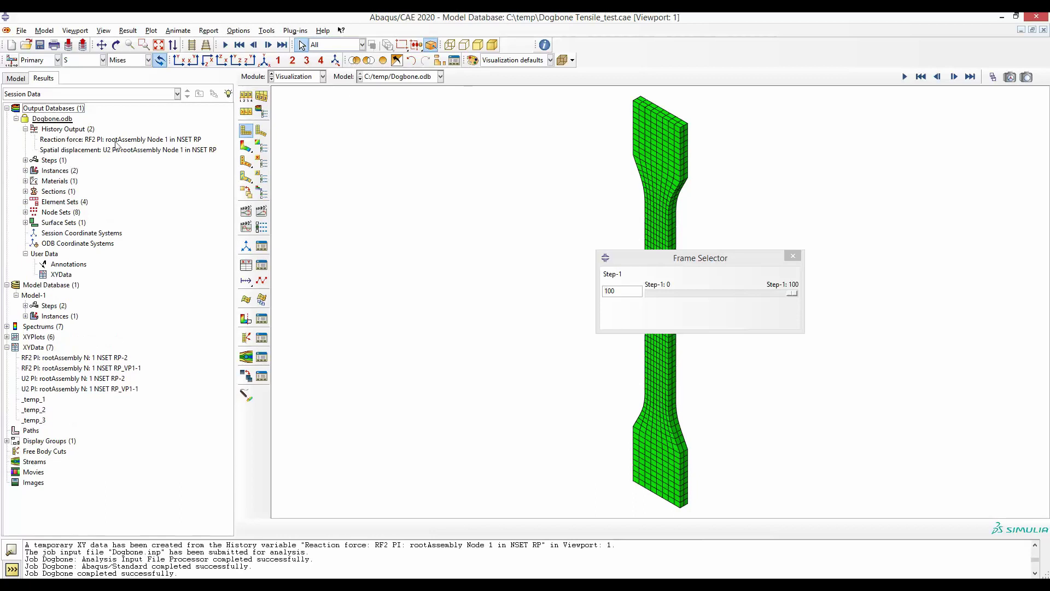
double_click(110, 140)
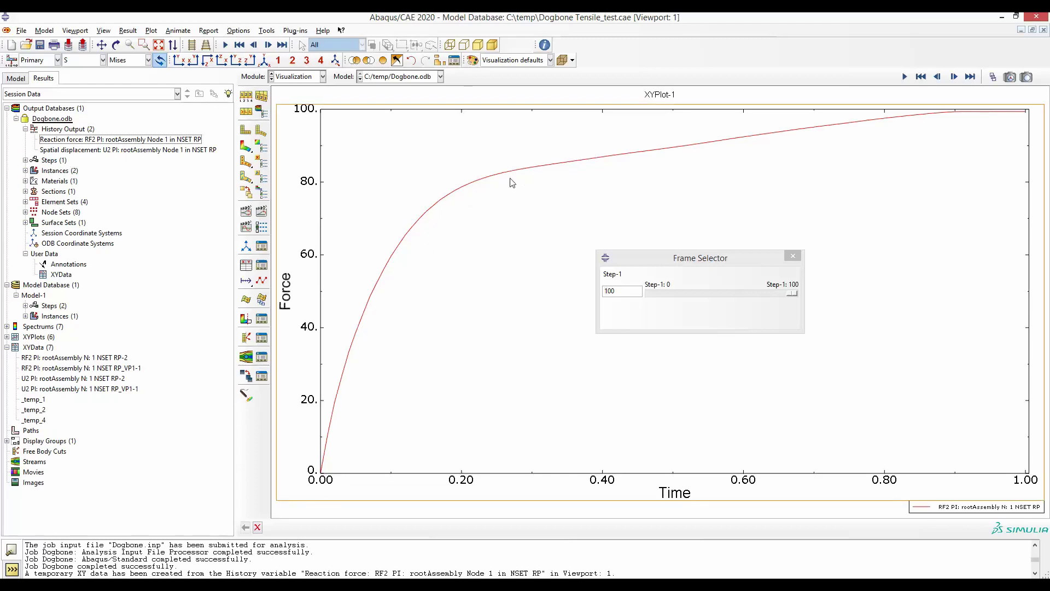
Return to the model database and check the details of Step-1 and its history output request
click(20, 80)
click(114, 344)
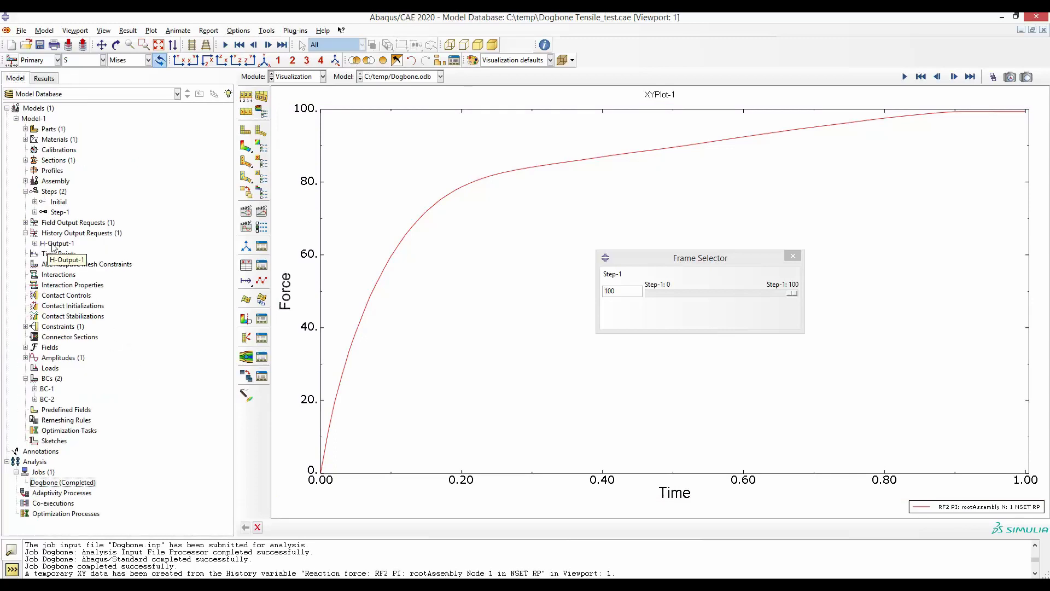
mouse_move(58, 216)
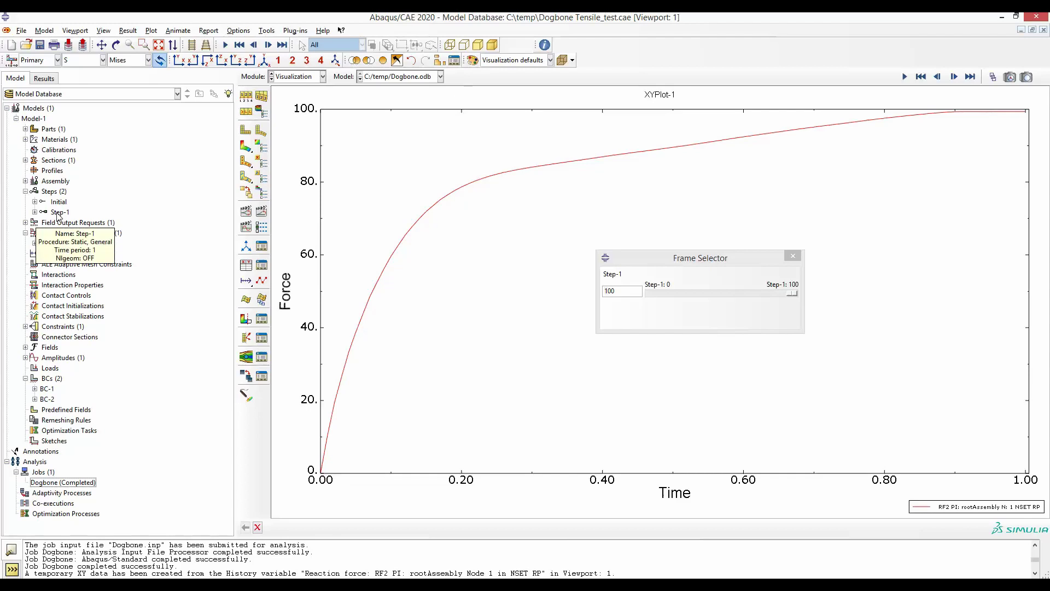